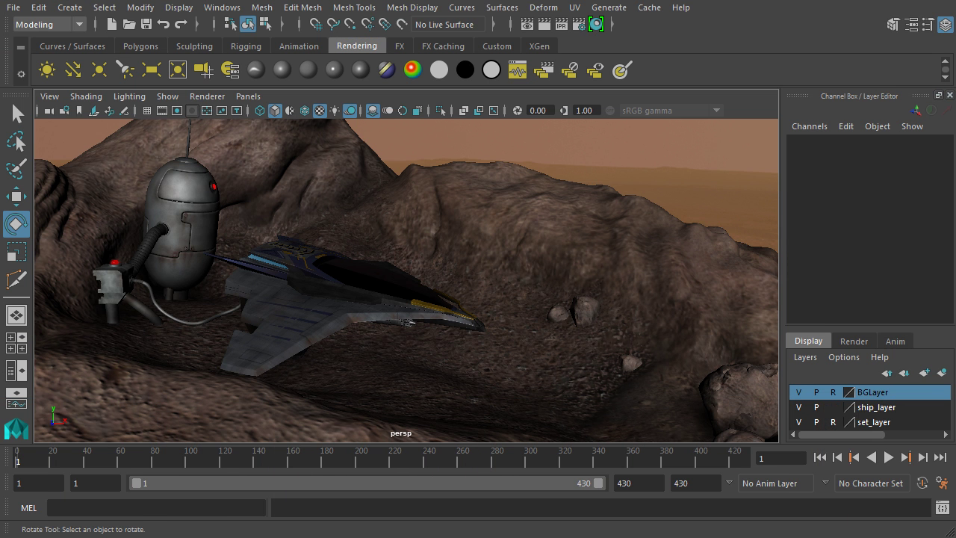
Orbit around the canyon and spaceship, then bring up the viewport's Show > Lighting choices
{"action": "left_click_drag", "start_coordinate": [568, 307], "coordinate": [587, 303], "text": "alt"}
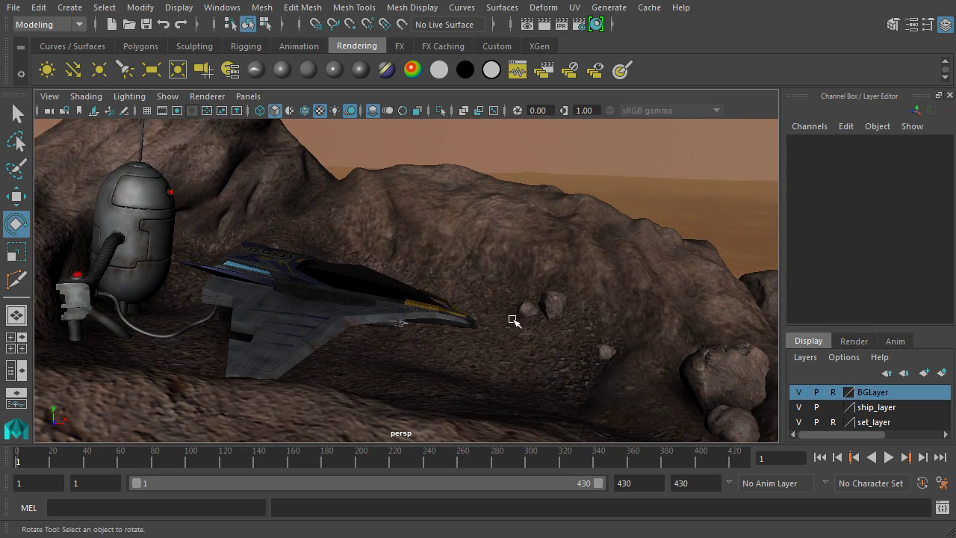
{"action": "mouse_move", "coordinate": [517, 243]}
{"action": "left_mouse_down", "text": "alt"}
{"action": "mouse_move", "coordinate": [590, 274]}
{"action": "mouse_move", "coordinate": [517, 235]}
{"action": "left_mouse_up", "text": "alt"}
{"action": "left_click_drag", "start_coordinate": [448, 251], "coordinate": [473, 245], "text": "alt"}
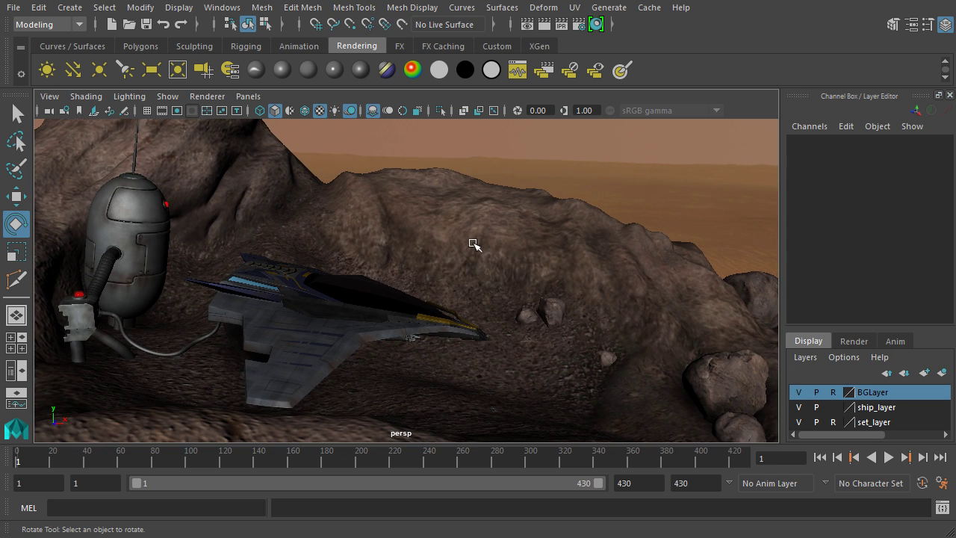
{"action": "left_click", "coordinate": [170, 97]}
{"action": "mouse_move", "coordinate": [138, 99]}
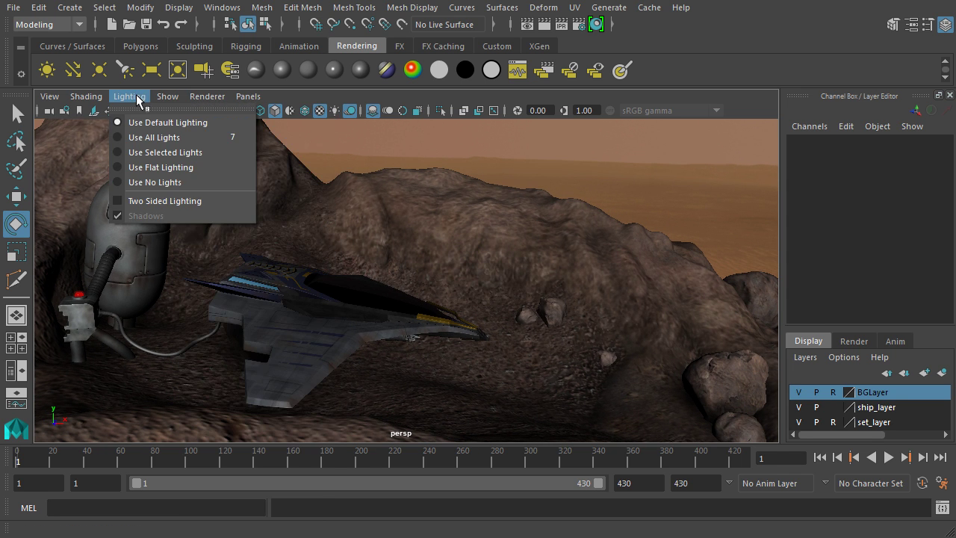
Switch the viewport lighting to Use All Lights, leaving the set dark
{"action": "left_click", "coordinate": [164, 139]}
{"action": "mouse_move", "coordinate": [608, 265]}
{"action": "left_mouse_down", "text": "alt"}
{"action": "mouse_move", "coordinate": [563, 265]}
{"action": "mouse_move", "coordinate": [598, 266]}
{"action": "left_mouse_up", "text": "alt"}
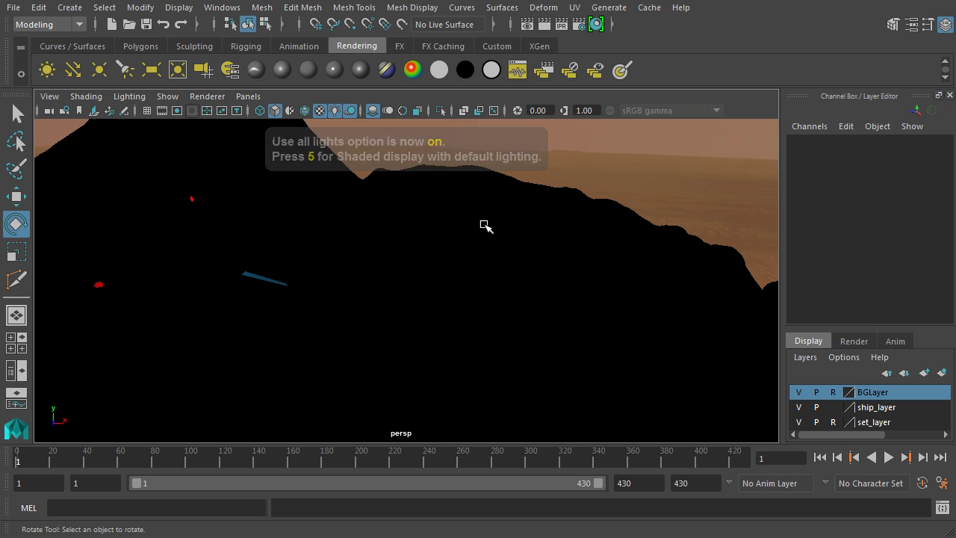
{"action": "left_click", "coordinate": [167, 96]}
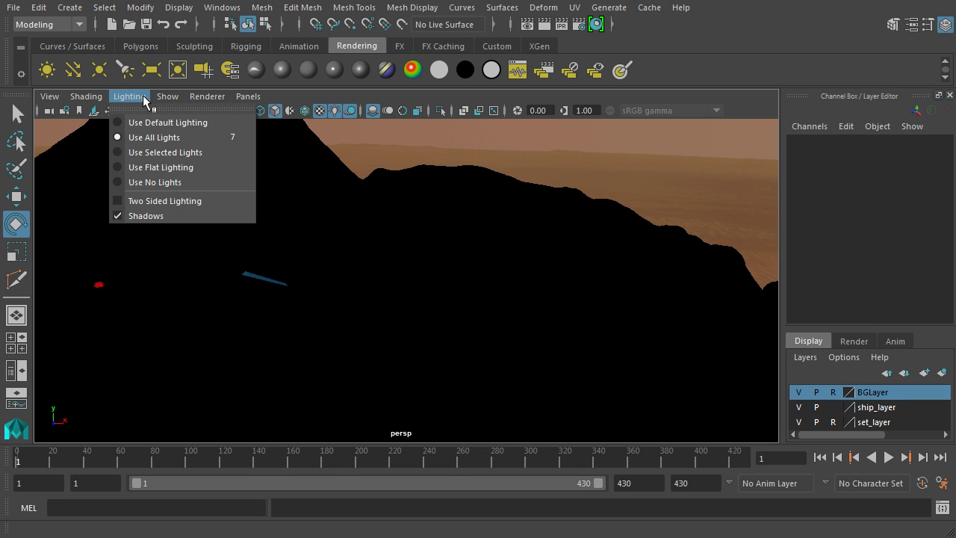
{"action": "left_click", "coordinate": [678, 93]}
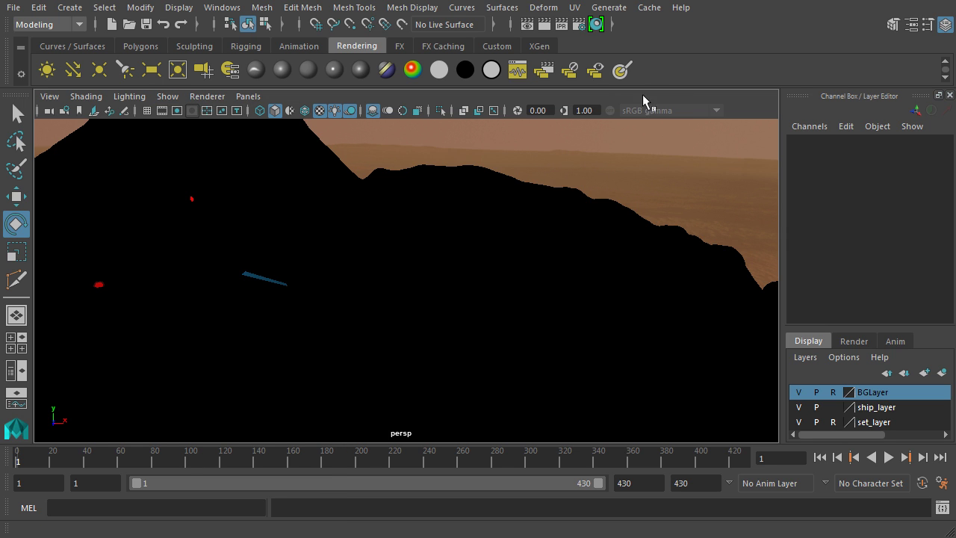
Browse the Create > Lights choices without adding a light
{"action": "left_click", "coordinate": [70, 8]}
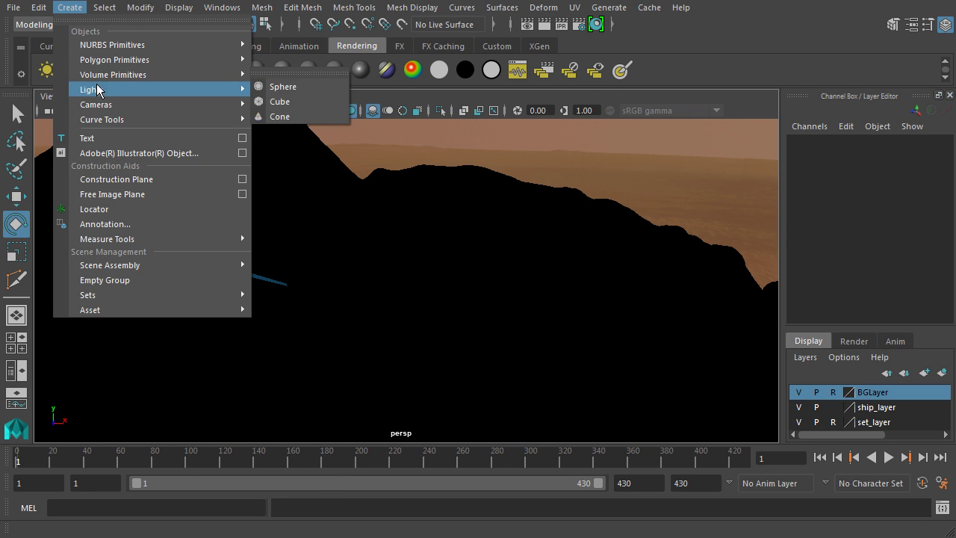
{"action": "mouse_move", "coordinate": [98, 91]}
{"action": "left_click", "coordinate": [700, 71]}
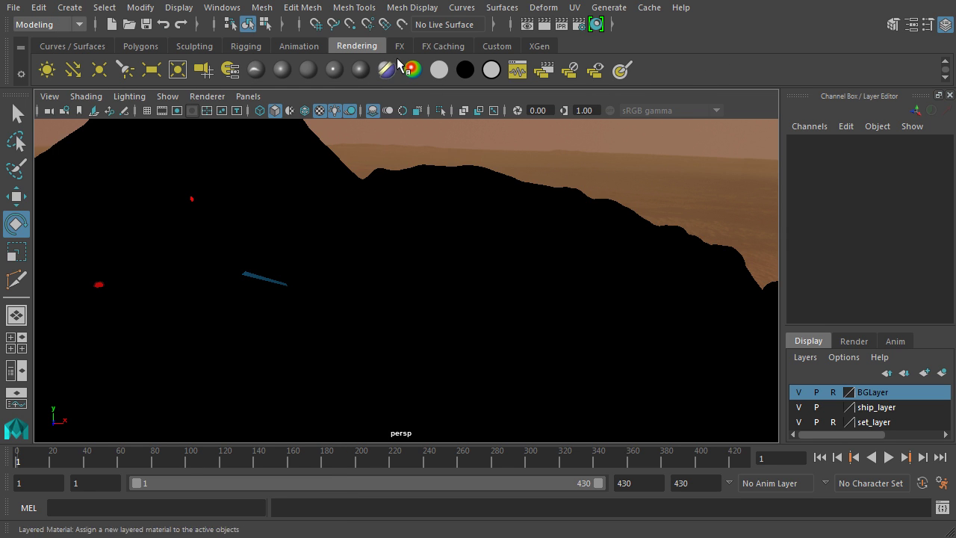
Create spotLight1, scale it up to 184.239 and tilt it down onto the terrain
{"action": "left_click", "coordinate": [126, 71]}
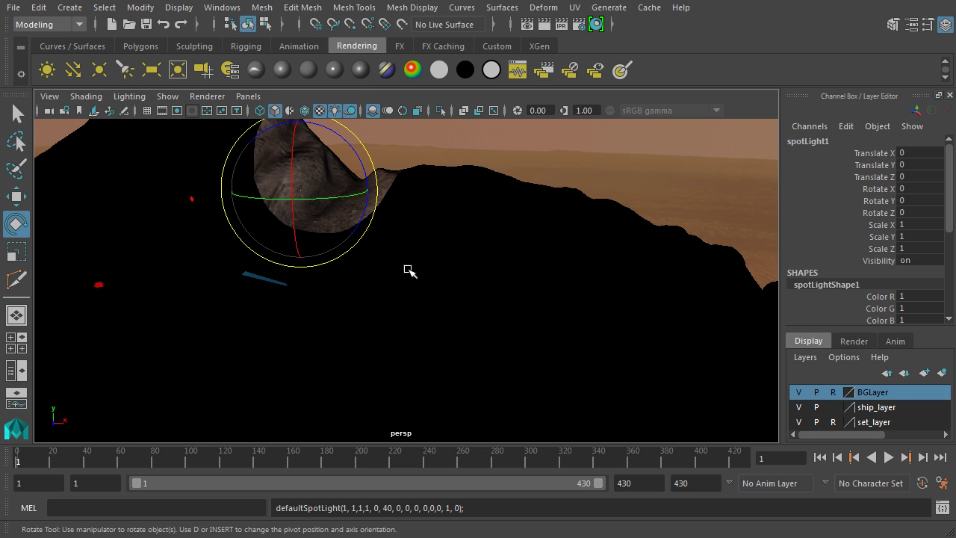
{"action": "key", "text": "r"}
{"action": "left_click_drag", "start_coordinate": [300, 188], "coordinate": [407, 185]}
{"action": "mouse_move", "coordinate": [450, 265]}
{"action": "left_mouse_down", "text": "alt"}
{"action": "mouse_move", "coordinate": [471, 282]}
{"action": "mouse_move", "coordinate": [417, 286]}
{"action": "mouse_move", "coordinate": [473, 271]}
{"action": "mouse_move", "coordinate": [439, 251]}
{"action": "left_mouse_up", "text": "alt"}
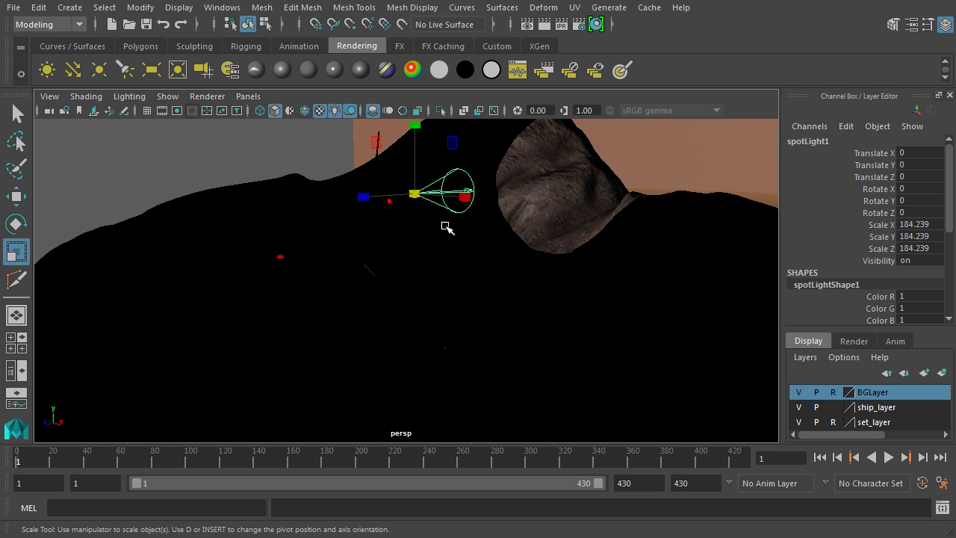
{"action": "key", "text": "e"}
{"action": "left_click_drag", "start_coordinate": [444, 213], "coordinate": [423, 212]}
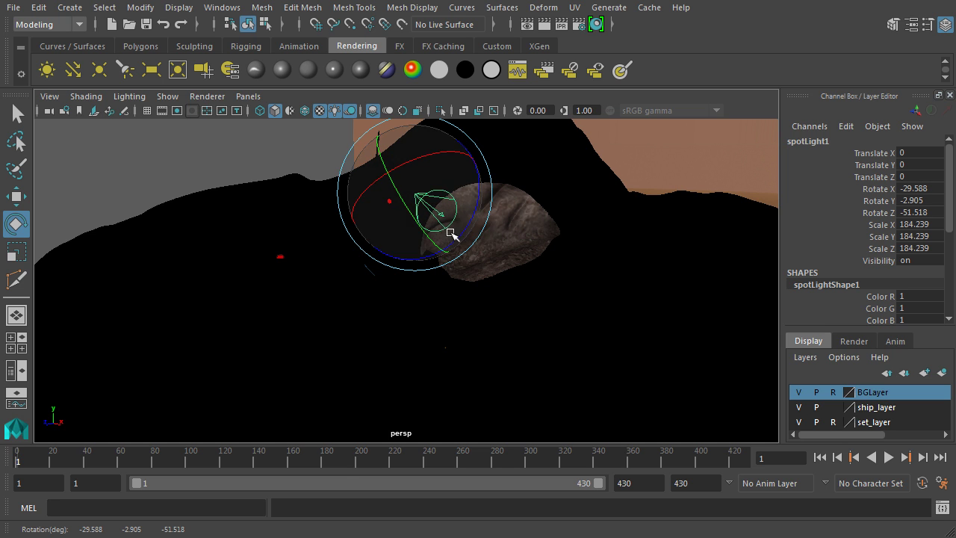
Look through spotLight1 and reposition it so its beam frames the spaceship
{"action": "left_click", "coordinate": [248, 96]}
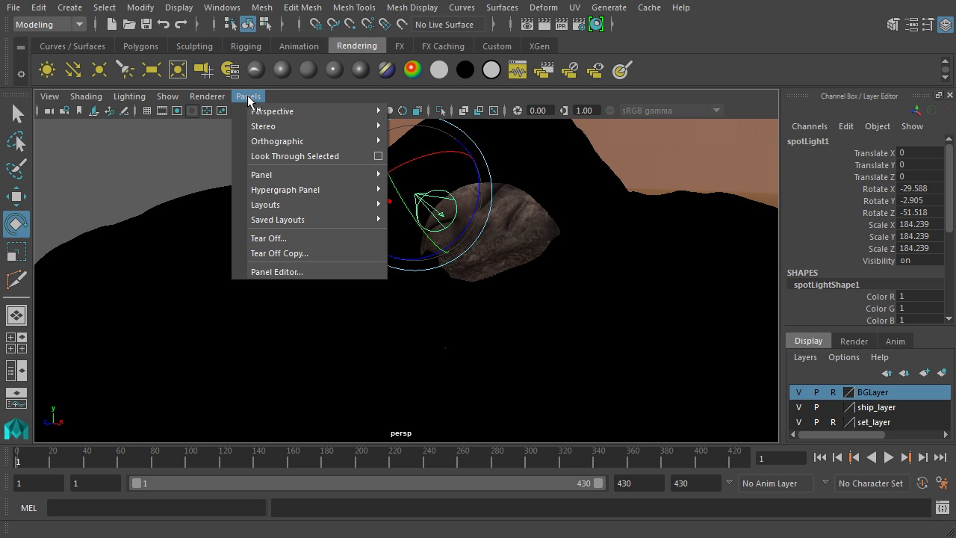
{"action": "left_click", "coordinate": [274, 157]}
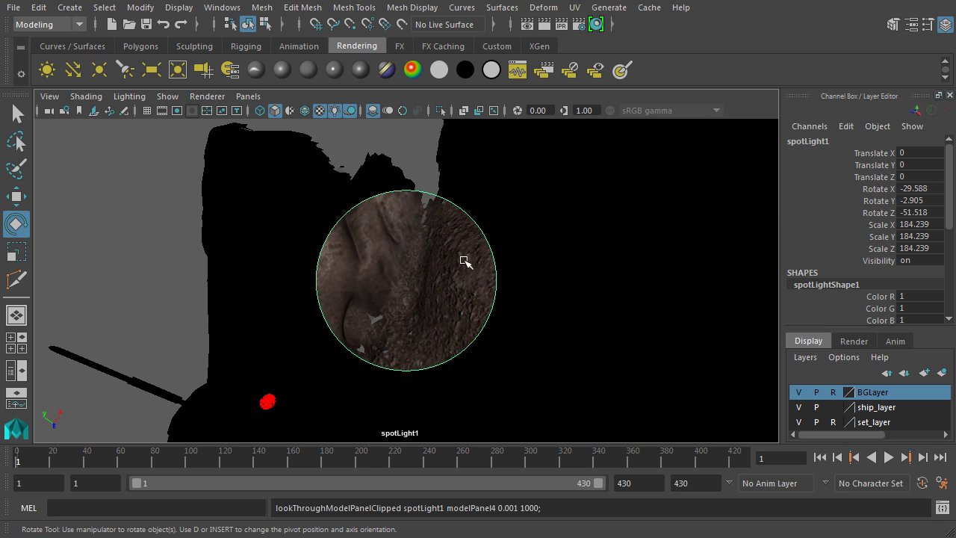
{"action": "mouse_move", "coordinate": [550, 317]}
{"action": "left_mouse_down", "text": "alt"}
{"action": "mouse_move", "coordinate": [476, 279]}
{"action": "mouse_move", "coordinate": [258, 249]}
{"action": "mouse_move", "coordinate": [554, 334]}
{"action": "left_mouse_up", "text": "alt"}
{"action": "right_click_drag", "start_coordinate": [554, 334], "coordinate": [453, 284], "text": "alt"}
{"action": "middle_click_drag", "start_coordinate": [452, 284], "coordinate": [301, 221], "text": "alt"}
{"action": "left_click_drag", "start_coordinate": [301, 221], "coordinate": [501, 294], "text": "alt"}
{"action": "right_click_drag", "start_coordinate": [502, 294], "coordinate": [498, 262], "text": "alt"}
Switch the viewport back to the persp camera and orbit around the ship
{"action": "left_click", "coordinate": [254, 96]}
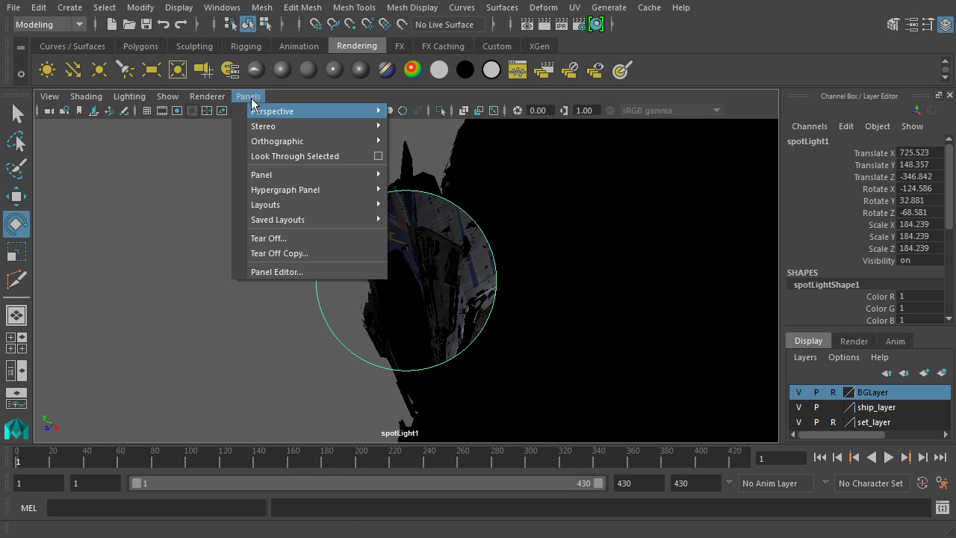
{"action": "mouse_move", "coordinate": [294, 114]}
{"action": "left_click", "coordinate": [428, 125]}
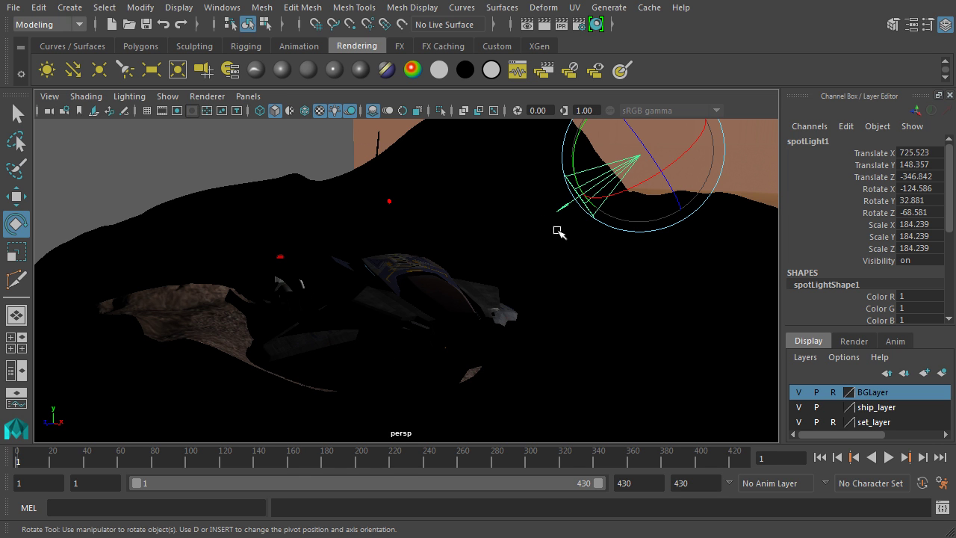
{"action": "left_click_drag", "start_coordinate": [557, 289], "coordinate": [527, 278], "text": "alt"}
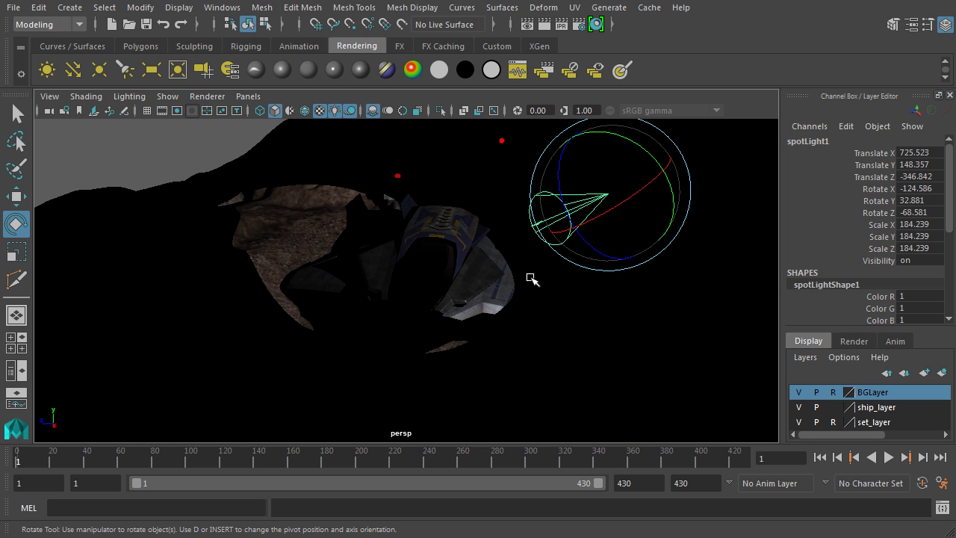
Give spotLight1 pale pink, intensity 2.483, cone 70.068, penumbra 10, dropoff 1.711, and re-aim it
{"action": "key", "text": "ctrl+a"}
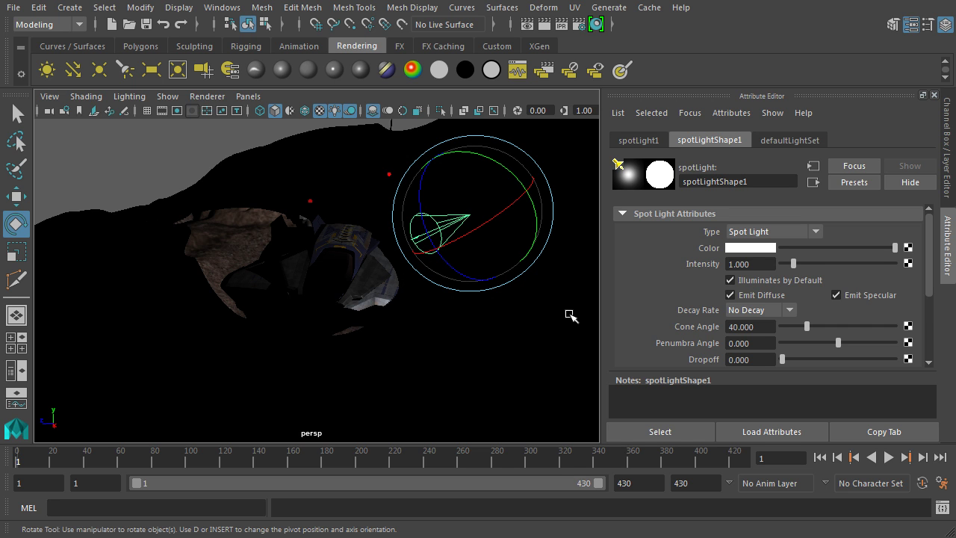
{"action": "left_click_drag", "start_coordinate": [794, 271], "coordinate": [811, 270]}
{"action": "left_click", "coordinate": [754, 248]}
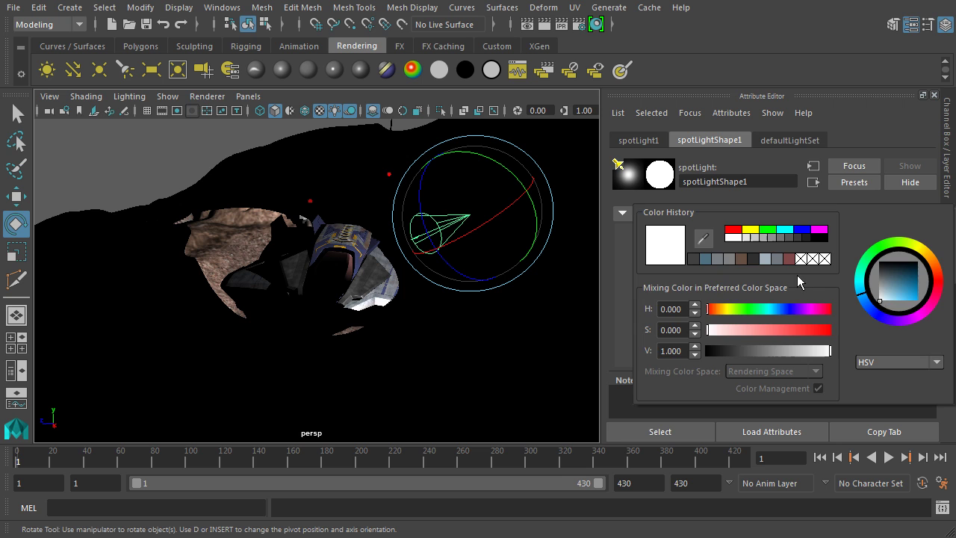
{"action": "left_click_drag", "start_coordinate": [786, 325], "coordinate": [734, 330]}
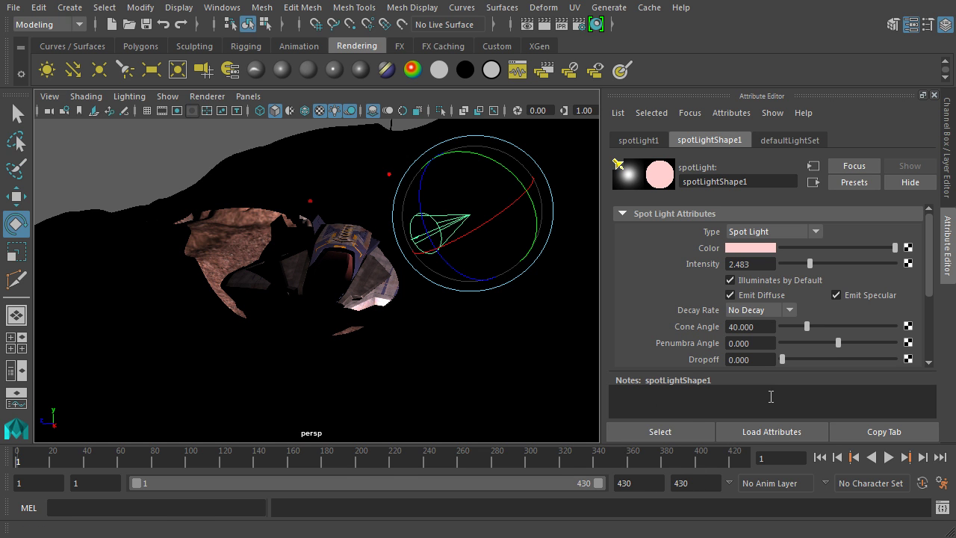
{"action": "left_click_drag", "start_coordinate": [812, 322], "coordinate": [896, 352]}
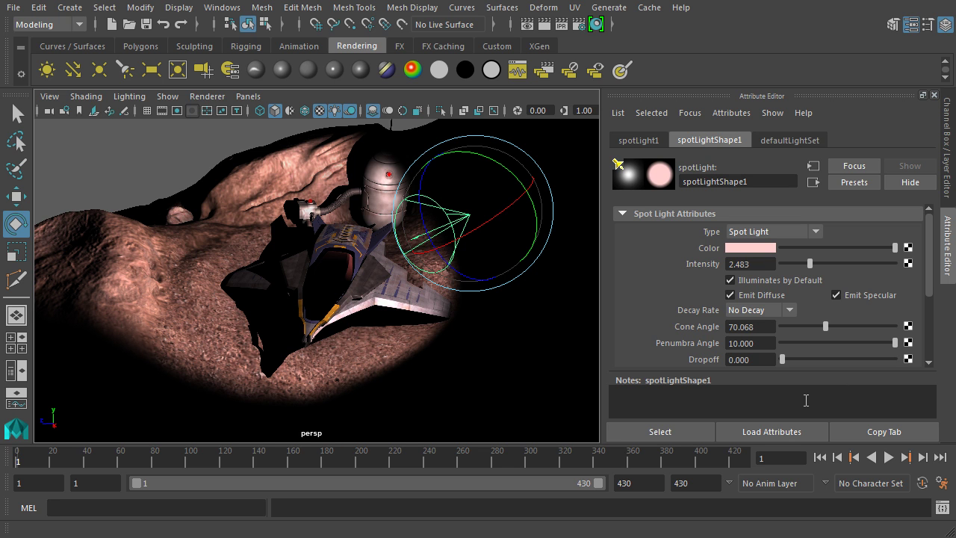
{"action": "left_click_drag", "start_coordinate": [783, 359], "coordinate": [780, 360]}
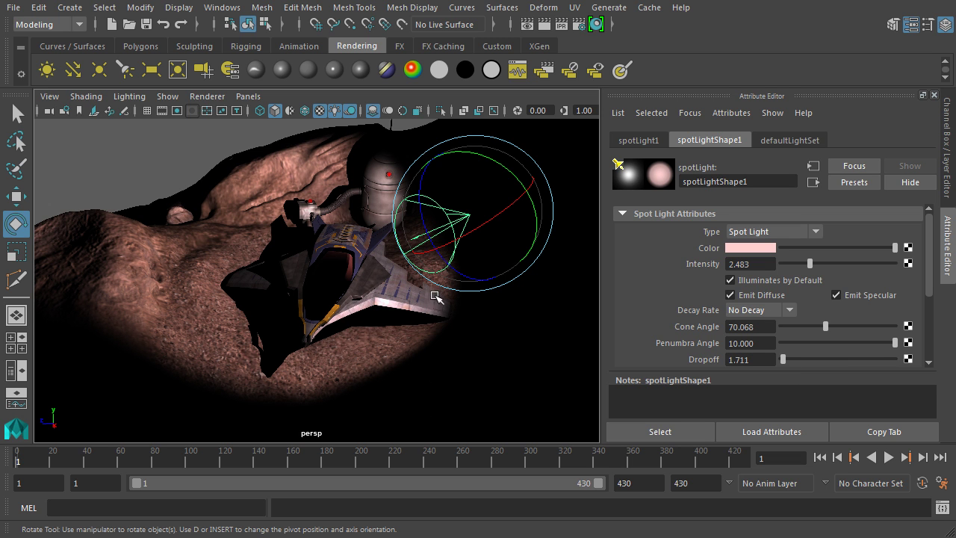
{"action": "left_click_drag", "start_coordinate": [491, 174], "coordinate": [542, 287]}
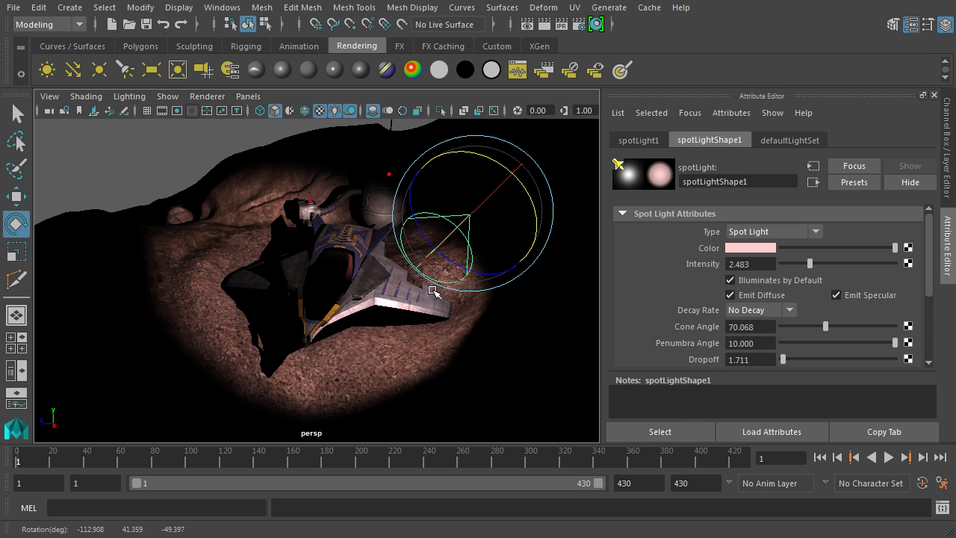
{"action": "left_click_drag", "start_coordinate": [449, 291], "coordinate": [505, 247], "text": "alt"}
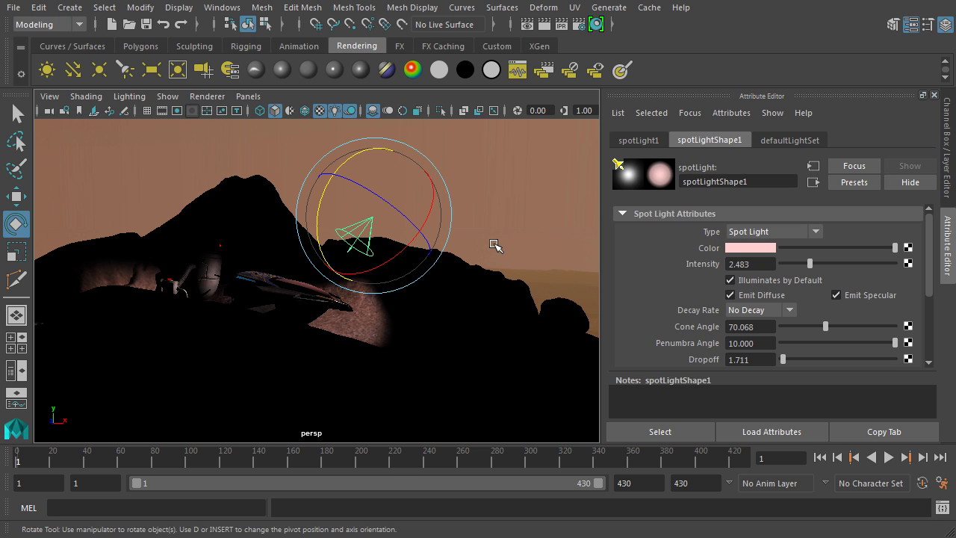
Deselect the spot light and add a point light near the ship and tank
{"action": "left_click", "coordinate": [500, 249]}
{"action": "left_click_drag", "start_coordinate": [451, 216], "coordinate": [376, 249], "text": "alt"}
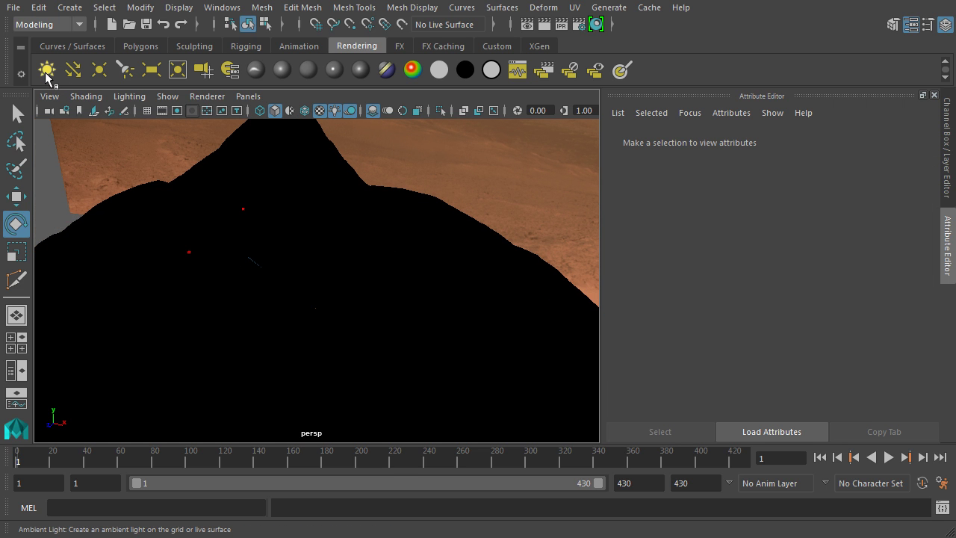
{"action": "left_click", "coordinate": [100, 70]}
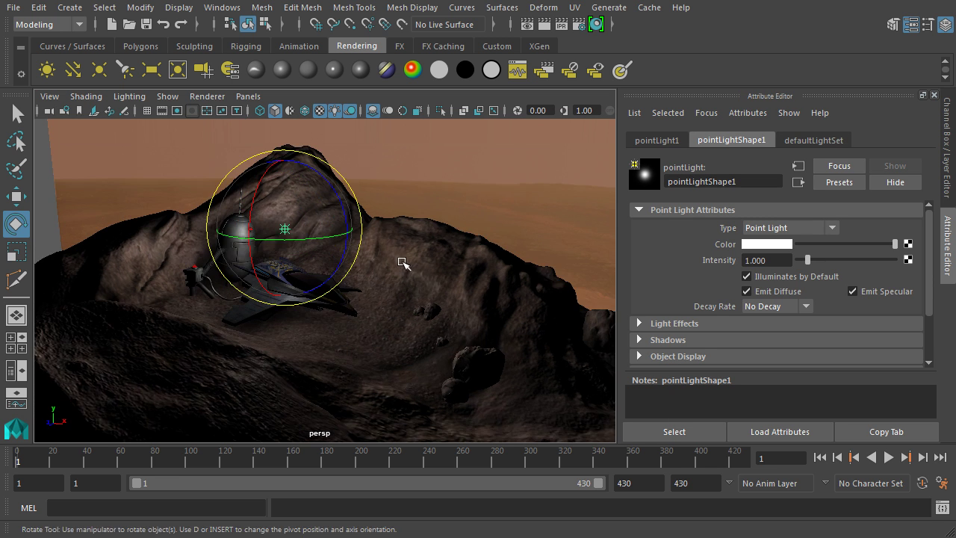
{"action": "left_click_drag", "start_coordinate": [401, 263], "coordinate": [325, 213], "text": "alt"}
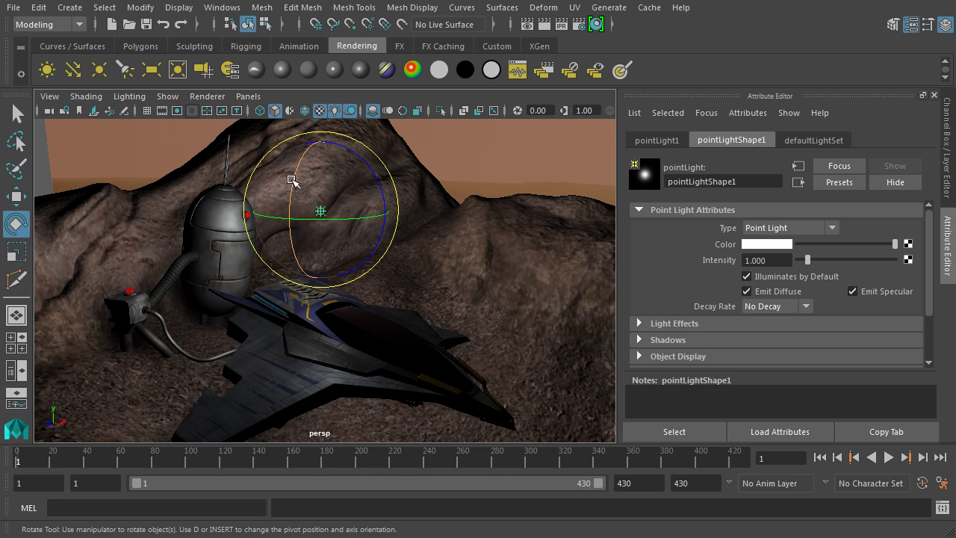
Move the point light around the ship and fuel tank to test positions
{"action": "left_click", "coordinate": [15, 197]}
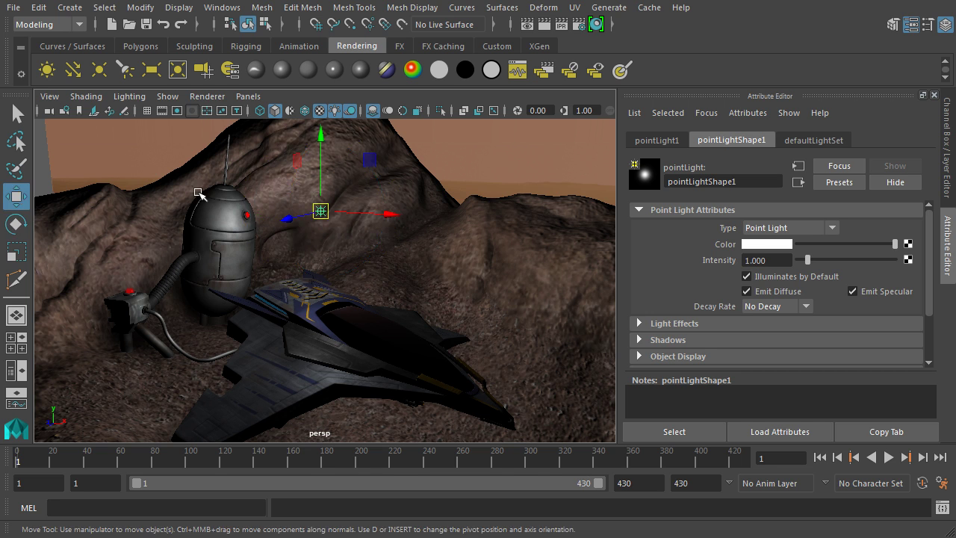
{"action": "left_click_drag", "start_coordinate": [326, 173], "coordinate": [338, 266]}
{"action": "left_click_drag", "start_coordinate": [395, 314], "coordinate": [517, 345]}
{"action": "left_click_drag", "start_coordinate": [430, 346], "coordinate": [380, 348]}
{"action": "left_click_drag", "start_coordinate": [417, 297], "coordinate": [418, 213]}
{"action": "left_click_drag", "start_coordinate": [485, 277], "coordinate": [383, 295]}
{"action": "left_click_drag", "start_coordinate": [325, 229], "coordinate": [329, 260]}
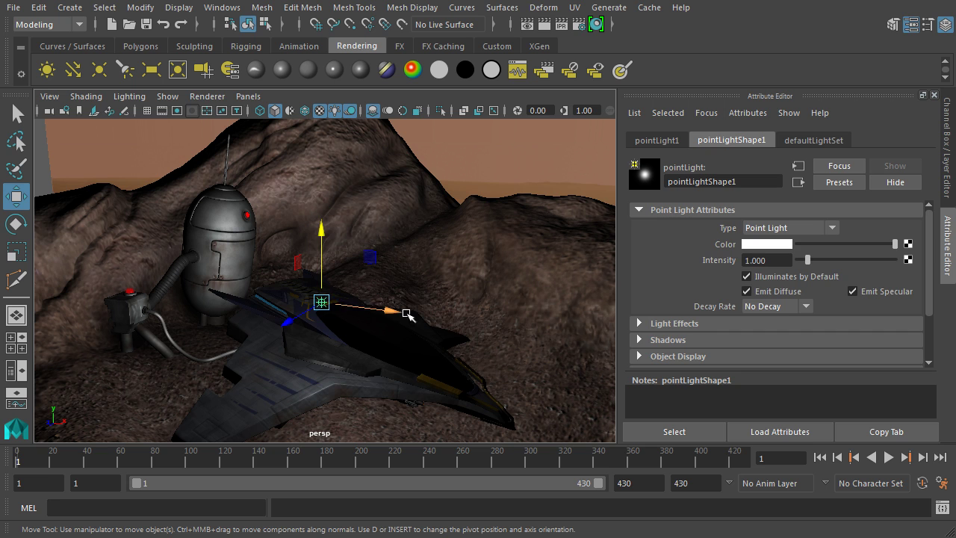
Delete the point light, leaving the canyon unlit
{"action": "left_click", "coordinate": [416, 317]}
{"action": "key", "text": "ctrl+z"}
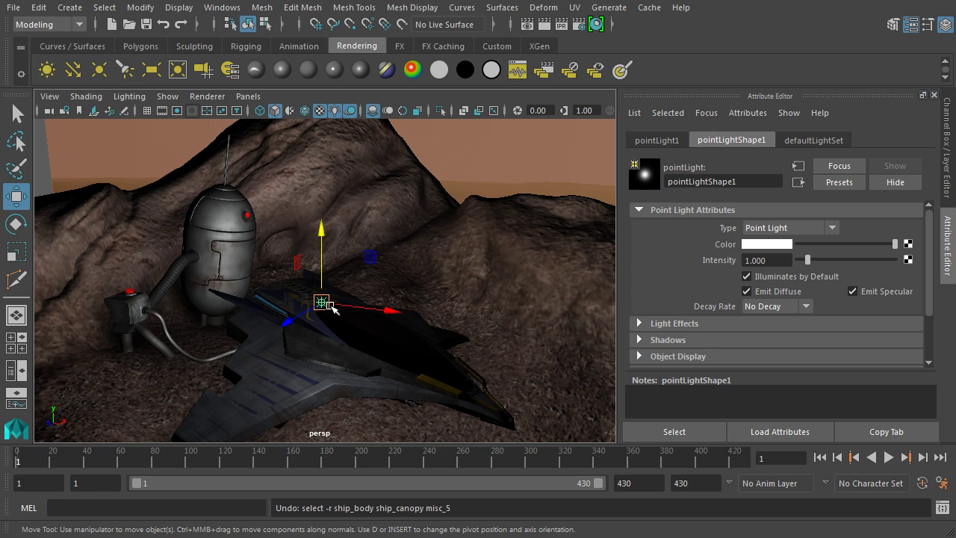
{"action": "key", "text": "Delete"}
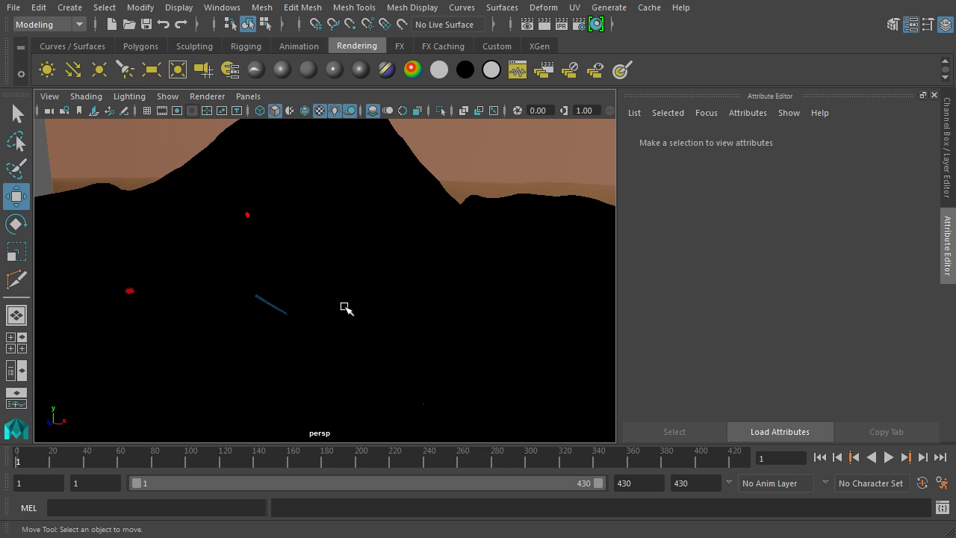
Create directionalLight1, enlarge its icon and rotate it to aim down at the scene
{"action": "left_click", "coordinate": [74, 71]}
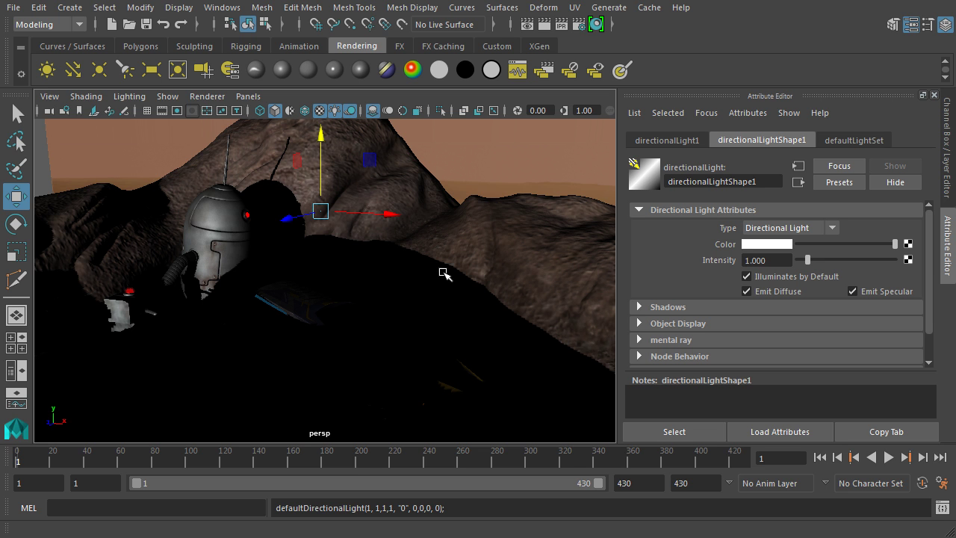
{"action": "key", "text": "r"}
{"action": "left_click_drag", "start_coordinate": [320, 212], "coordinate": [389, 210]}
{"action": "left_click_drag", "start_coordinate": [433, 245], "coordinate": [405, 304], "text": "alt"}
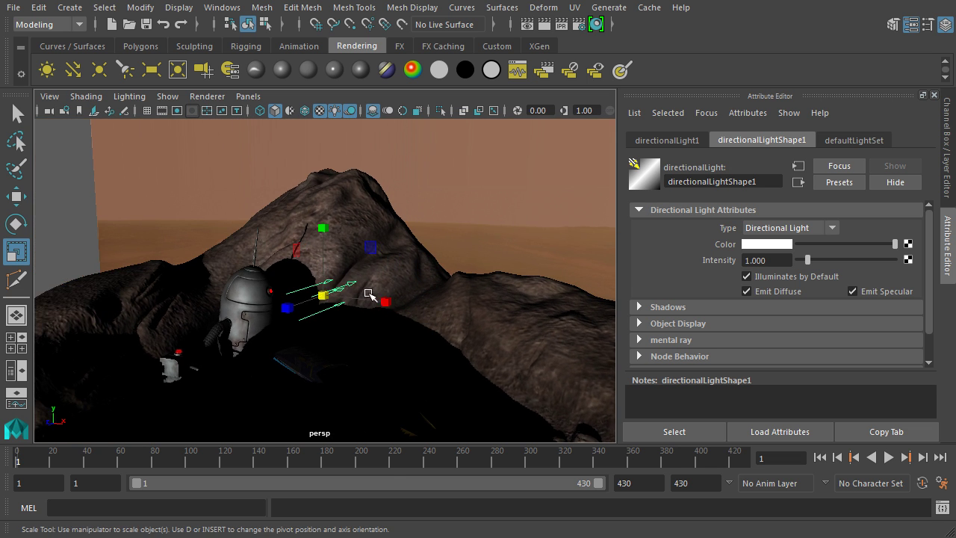
{"action": "key", "text": "e"}
{"action": "left_click_drag", "start_coordinate": [337, 296], "coordinate": [351, 259]}
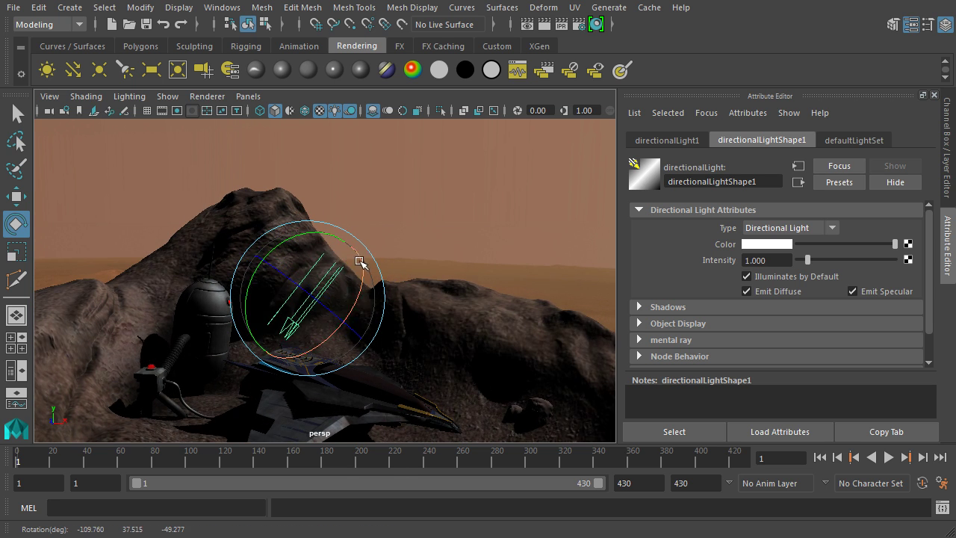
Shift directionalLight1 to the left and re-angle it across the ship and tank
{"action": "key", "text": "w"}
{"action": "left_click_drag", "start_coordinate": [326, 302], "coordinate": [284, 302]}
{"action": "left_click_drag", "start_coordinate": [442, 336], "coordinate": [404, 332]}
{"action": "key", "text": "e"}
{"action": "left_click_drag", "start_coordinate": [390, 299], "coordinate": [581, 269]}
Tint directionalLight1 a pale warm peach and set its intensity to 2.000
{"action": "left_click", "coordinate": [774, 245]}
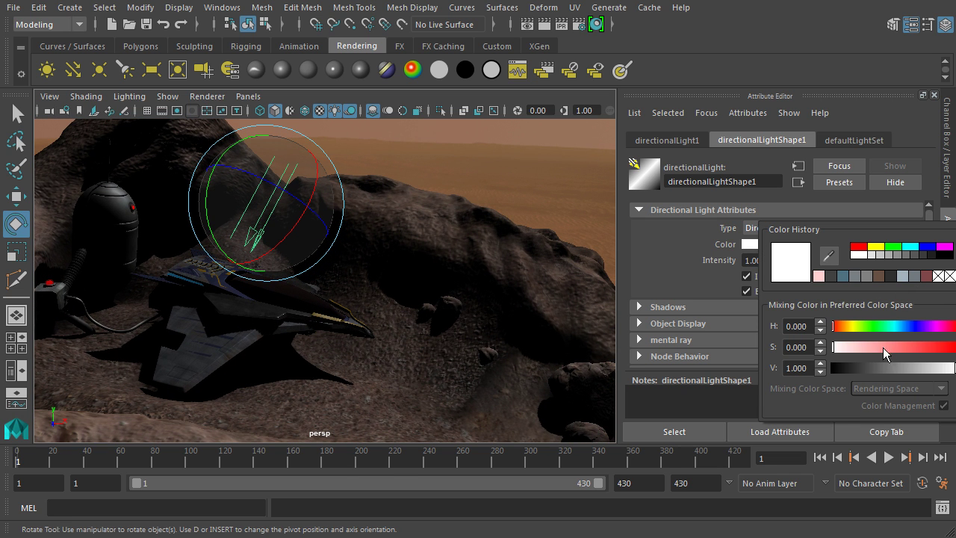
{"action": "left_click_drag", "start_coordinate": [835, 331], "coordinate": [885, 349]}
{"action": "left_click_drag", "start_coordinate": [843, 327], "coordinate": [835, 327]}
{"action": "left_click_drag", "start_coordinate": [884, 346], "coordinate": [842, 327]}
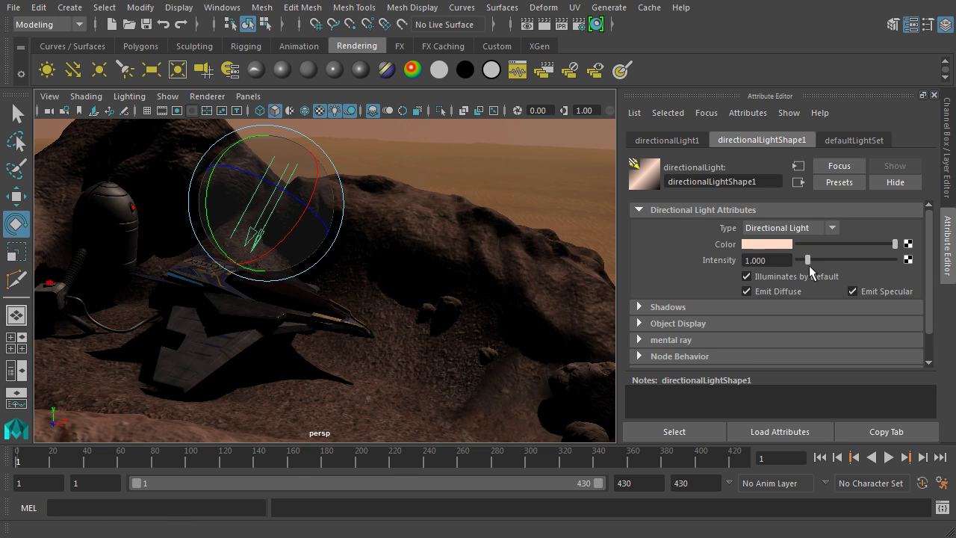
{"action": "left_click_drag", "start_coordinate": [807, 261], "coordinate": [815, 262]}
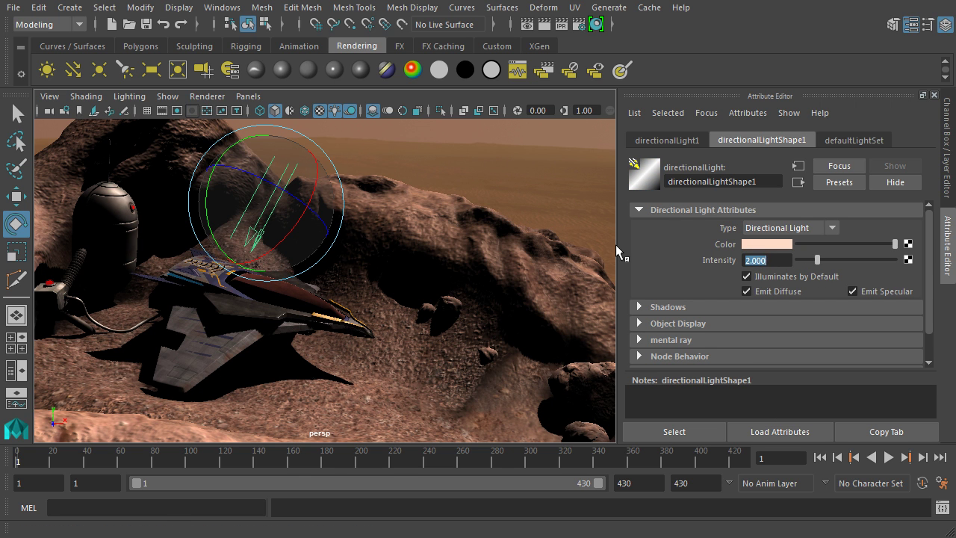
Orbit around the ship and fuel tank to inspect the warmer lighting
{"action": "left_click_drag", "start_coordinate": [516, 295], "coordinate": [471, 214], "text": "alt"}
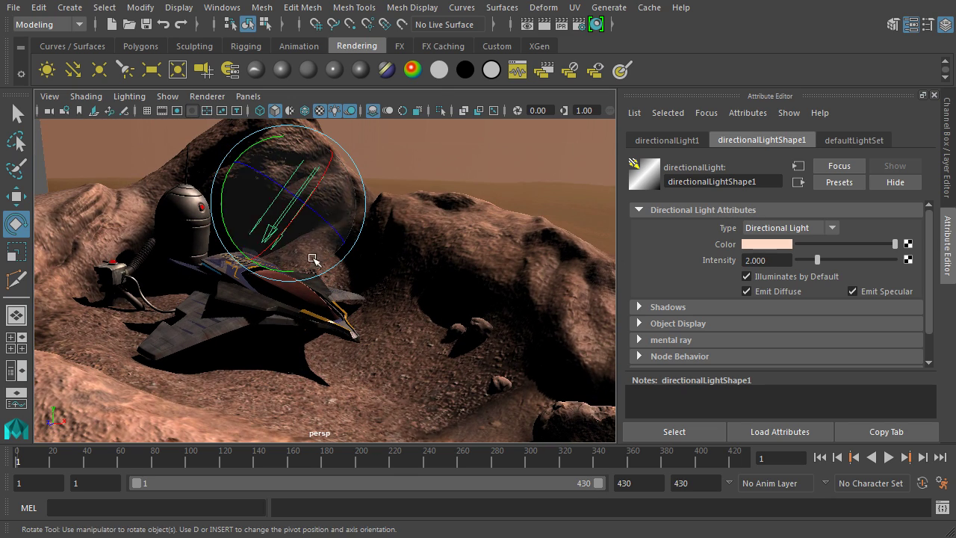
{"action": "left_click_drag", "start_coordinate": [324, 248], "coordinate": [353, 277], "text": "alt"}
{"action": "left_click_drag", "start_coordinate": [230, 362], "coordinate": [366, 369], "text": "alt"}
{"action": "middle_click_drag", "start_coordinate": [366, 369], "coordinate": [409, 291], "text": "alt"}
{"action": "left_click_drag", "start_coordinate": [409, 291], "coordinate": [430, 295], "text": "alt"}
{"action": "middle_click_drag", "start_coordinate": [431, 294], "coordinate": [442, 314], "text": "alt"}
{"action": "mouse_move", "coordinate": [442, 314]}
{"action": "left_mouse_down", "text": "alt"}
{"action": "mouse_move", "coordinate": [466, 305]}
{"action": "mouse_move", "coordinate": [481, 318]}
{"action": "mouse_move", "coordinate": [438, 299]}
{"action": "mouse_move", "coordinate": [320, 302]}
{"action": "mouse_move", "coordinate": [356, 314]}
{"action": "mouse_move", "coordinate": [442, 301]}
{"action": "mouse_move", "coordinate": [454, 316]}
{"action": "mouse_move", "coordinate": [442, 316]}
{"action": "left_mouse_up", "text": "alt"}
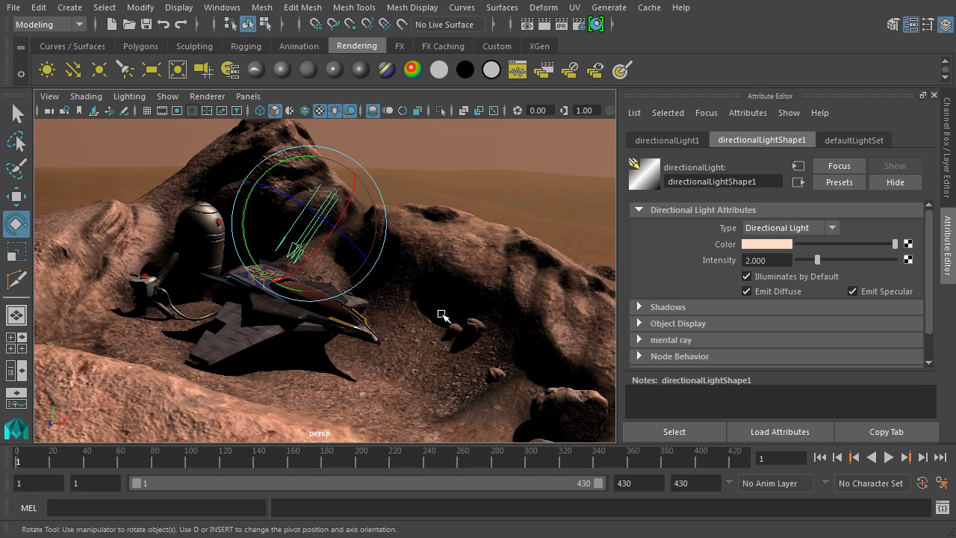
{"action": "left_click_drag", "start_coordinate": [309, 277], "coordinate": [416, 278], "text": "alt"}
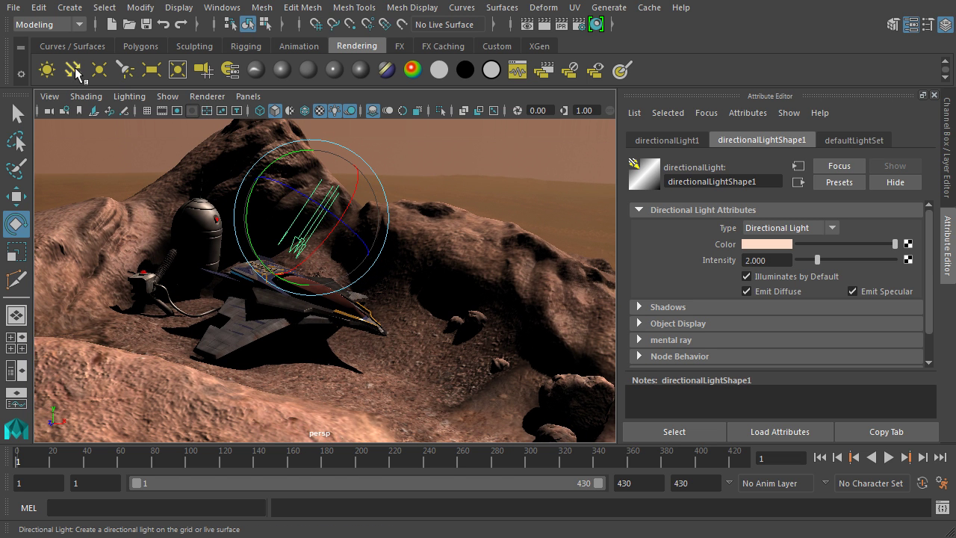
Create directionalLight2 and rotate it to shine across the ship and fuel tank
{"action": "left_click", "coordinate": [74, 70]}
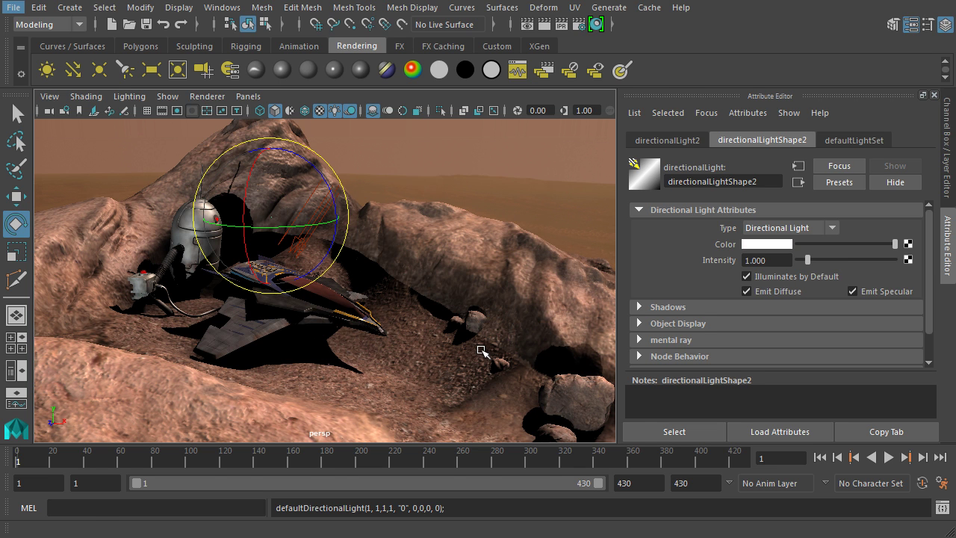
{"action": "left_click", "coordinate": [17, 251]}
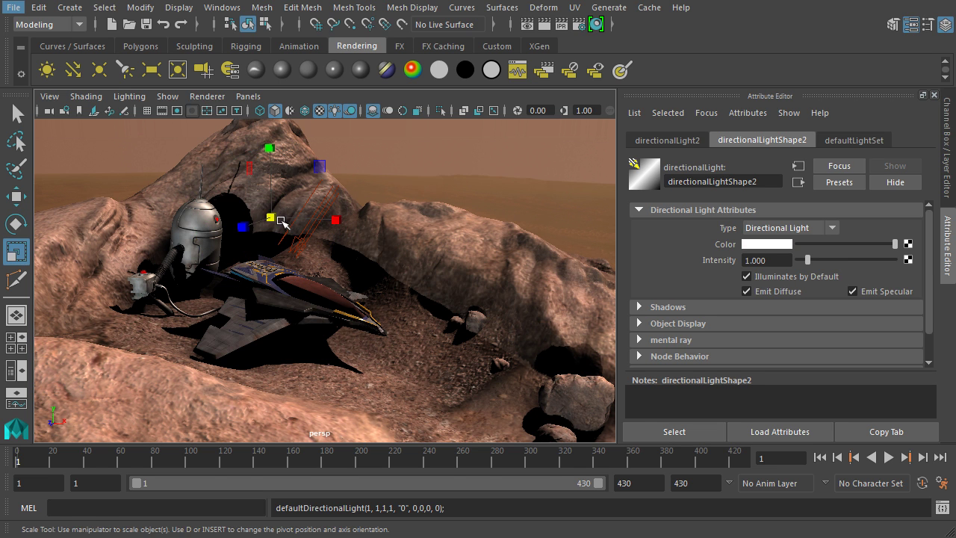
{"action": "left_click_drag", "start_coordinate": [421, 273], "coordinate": [421, 299], "text": "alt"}
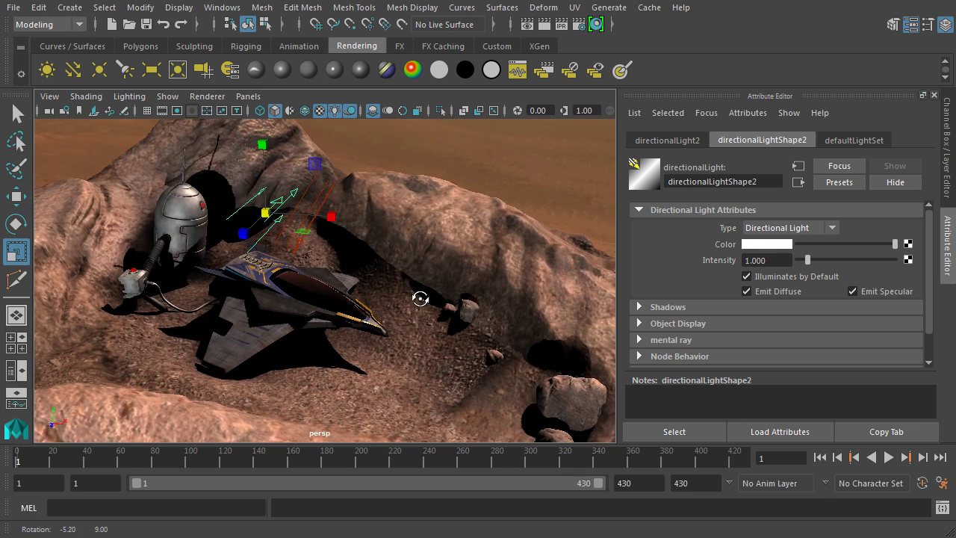
{"action": "key", "text": "e"}
{"action": "mouse_move", "coordinate": [299, 237]}
{"action": "left_mouse_down"}
{"action": "mouse_move", "coordinate": [274, 202]}
{"action": "mouse_move", "coordinate": [289, 250]}
{"action": "mouse_move", "coordinate": [426, 293]}
{"action": "left_mouse_up"}
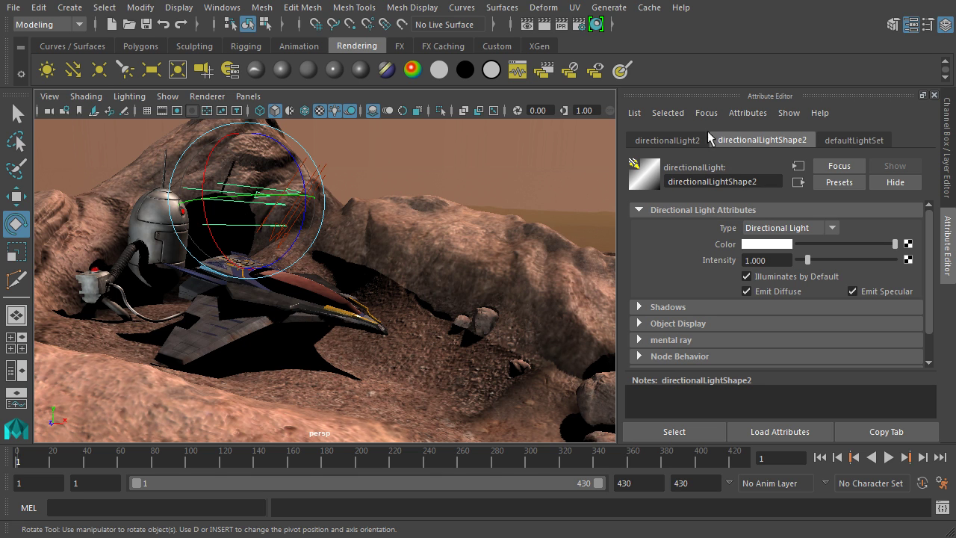
Turn off Use Ray Trace Shadows on directionalLight2
{"action": "left_click", "coordinate": [657, 308]}
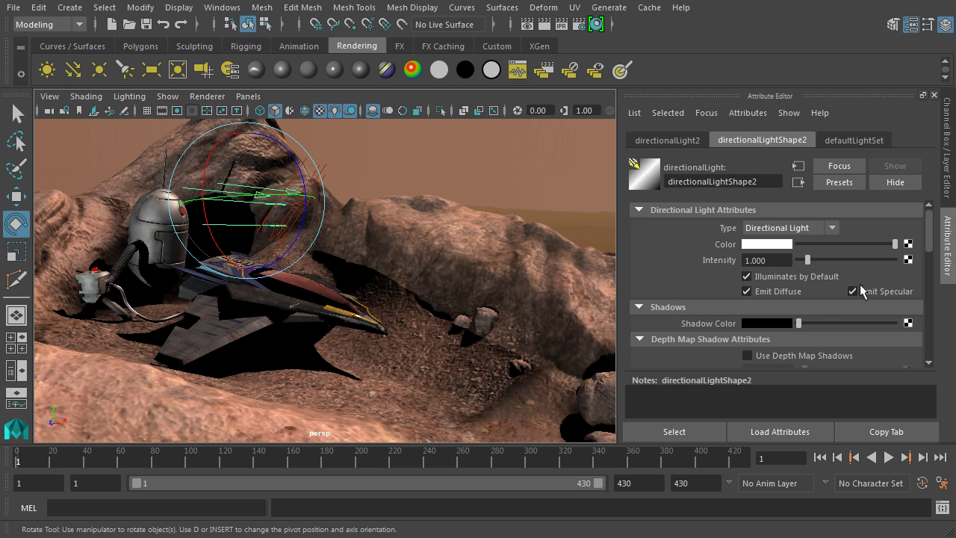
{"action": "left_click_drag", "start_coordinate": [930, 239], "coordinate": [942, 314]}
{"action": "scroll", "coordinate": [856, 305], "scroll_direction": "down", "scroll_amount": 1}
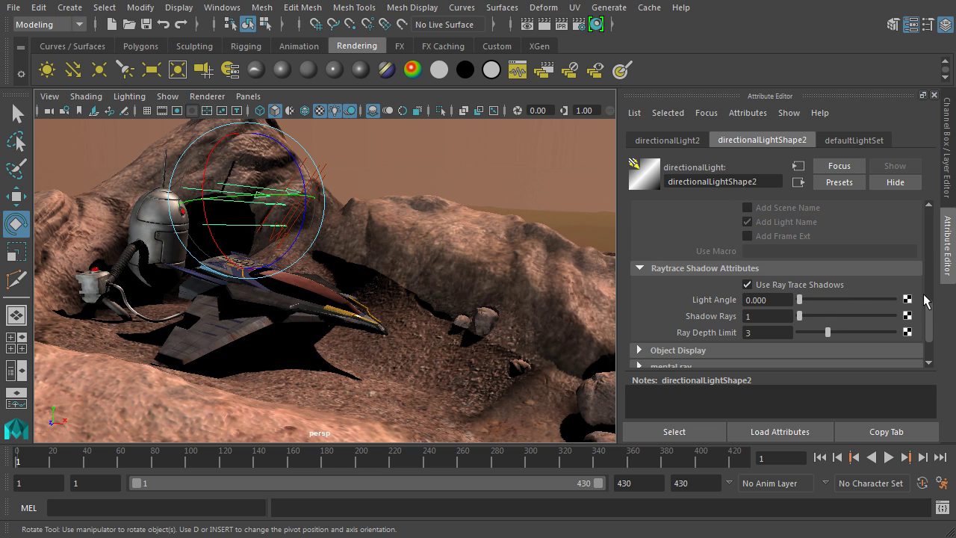
{"action": "left_click", "coordinate": [747, 285]}
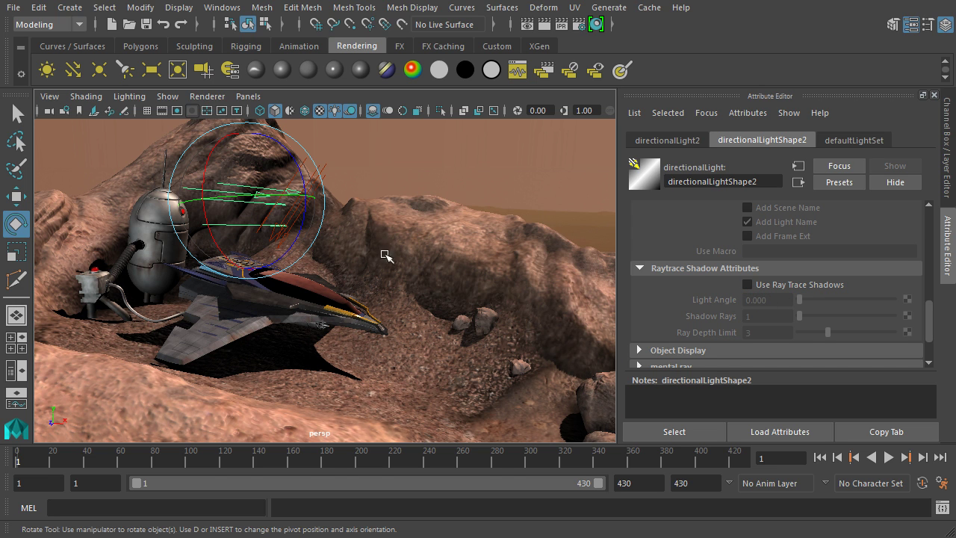
{"action": "left_click_drag", "start_coordinate": [932, 316], "coordinate": [932, 234]}
Set directionalLight2's intensity to 0.500
{"action": "left_click_drag", "start_coordinate": [807, 259], "coordinate": [804, 259]}
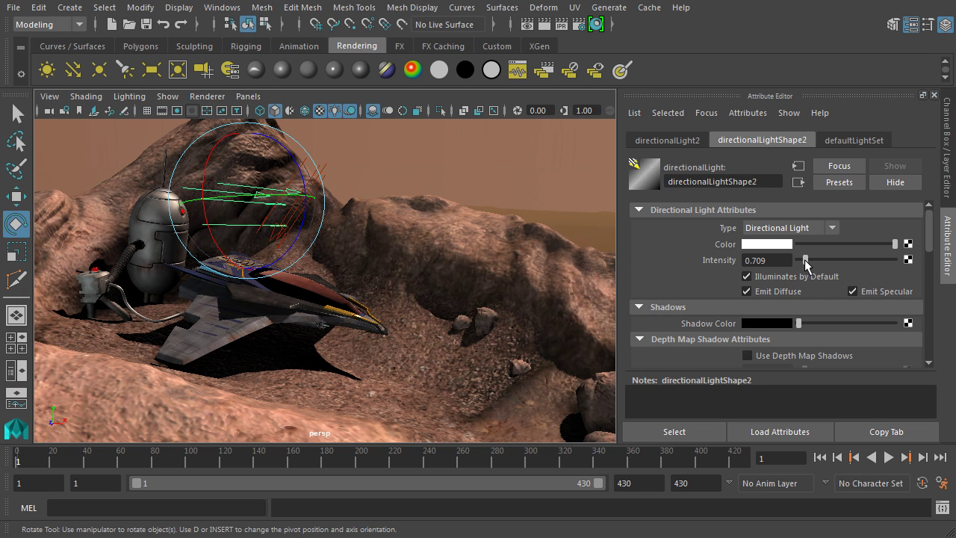
{"action": "double_click", "coordinate": [756, 260]}
{"action": "key", "text": "BackSpace"}
{"action": "type", "text": ".5"}
{"action": "key", "text": "Return"}
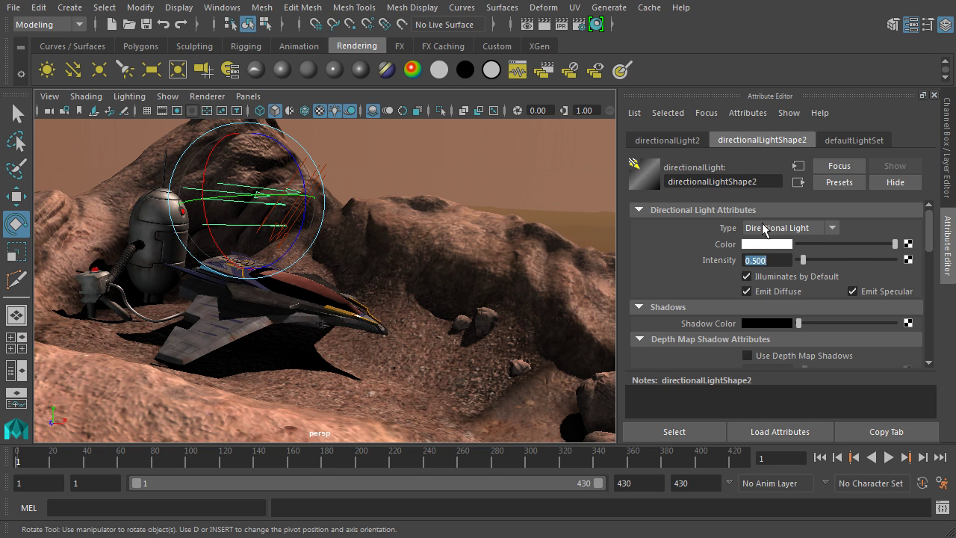
Tint directionalLight2 a light blue as a cool fill
{"action": "left_click", "coordinate": [765, 244]}
{"action": "mouse_move", "coordinate": [741, 290]}
{"action": "left_mouse_down"}
{"action": "mouse_move", "coordinate": [755, 290]}
{"action": "mouse_move", "coordinate": [707, 309]}
{"action": "mouse_move", "coordinate": [726, 314]}
{"action": "mouse_move", "coordinate": [768, 291]}
{"action": "left_mouse_up"}
{"action": "left_click", "coordinate": [725, 310]}
{"action": "mouse_move", "coordinate": [728, 318]}
{"action": "left_mouse_down"}
{"action": "mouse_move", "coordinate": [738, 320]}
{"action": "mouse_move", "coordinate": [731, 313]}
{"action": "left_mouse_up"}
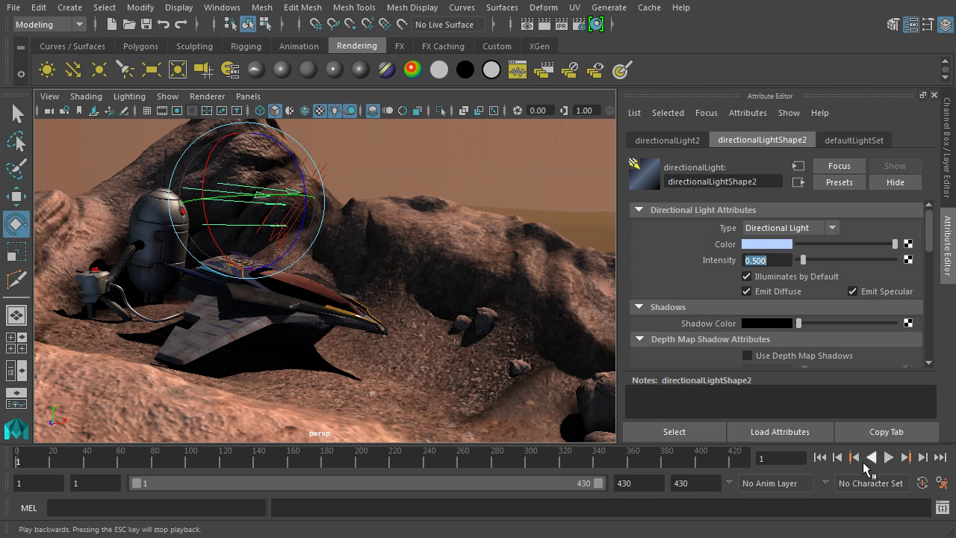
{"action": "mouse_move", "coordinate": [512, 272]}
{"action": "left_mouse_down", "text": "alt"}
{"action": "mouse_move", "coordinate": [461, 280]}
{"action": "mouse_move", "coordinate": [531, 274]}
{"action": "mouse_move", "coordinate": [526, 279]}
{"action": "left_mouse_up", "text": "alt"}
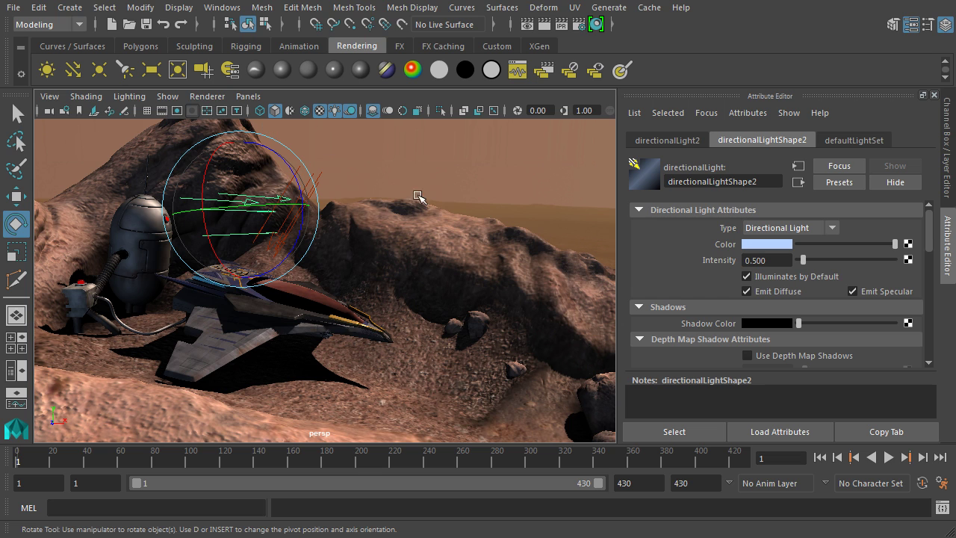
{"action": "left_click", "coordinate": [256, 100]}
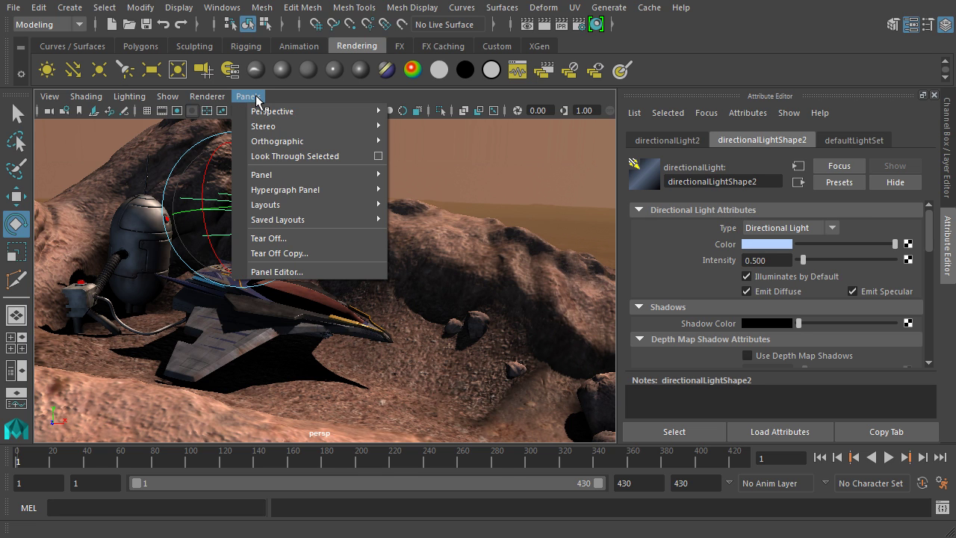
{"action": "left_click", "coordinate": [325, 92]}
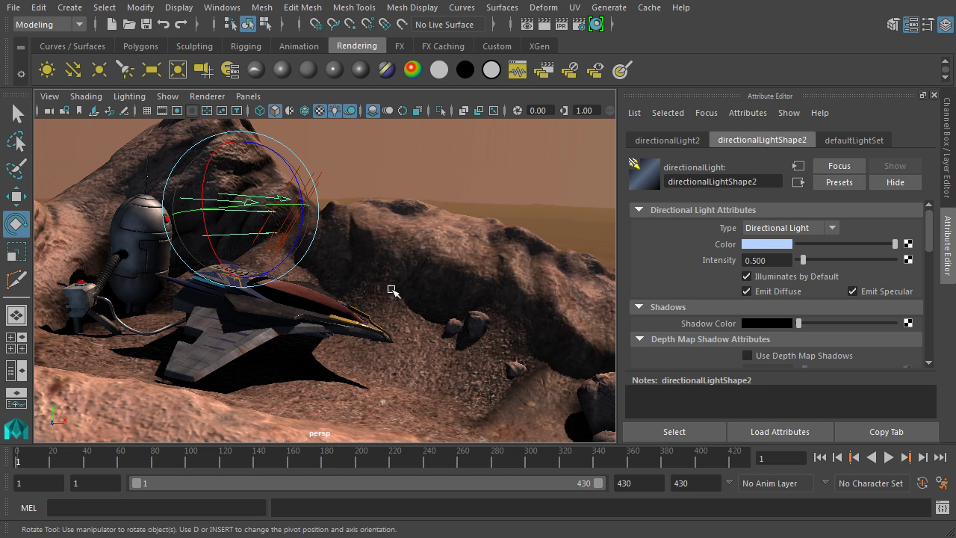